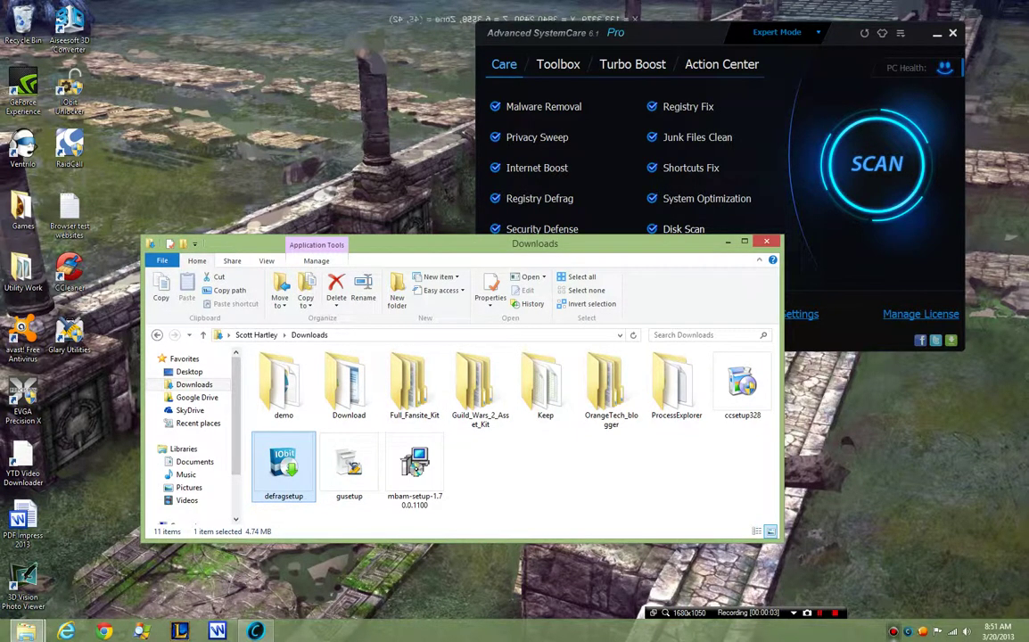
Step: Run the defragsetup installer from Downloads and accept the Smart Defrag 2 license agreement
{"action": "key", "text": "Return"}
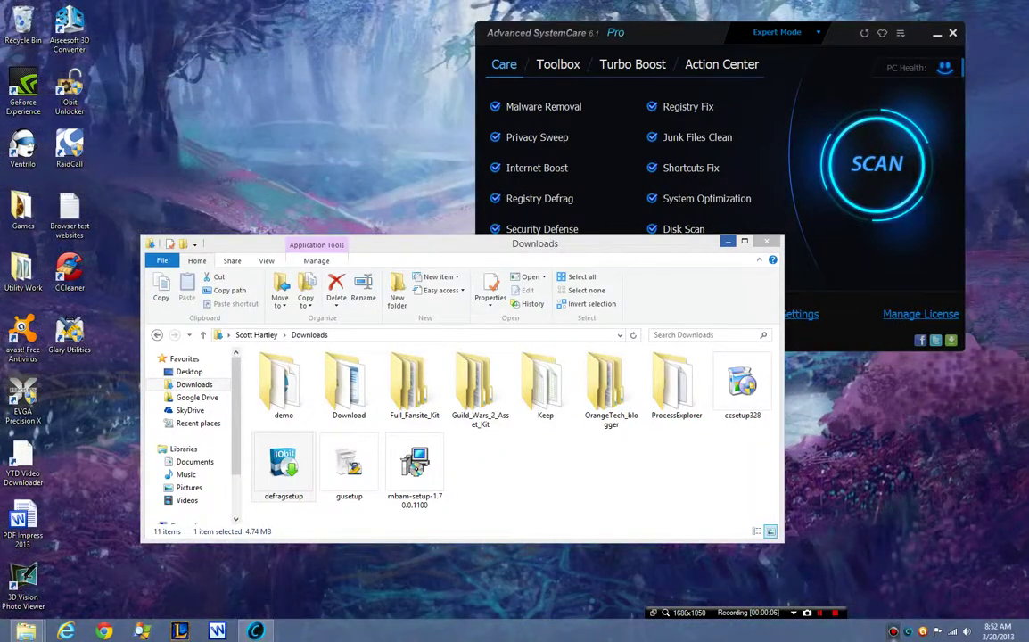
{"action": "left_click", "coordinate": [728, 241]}
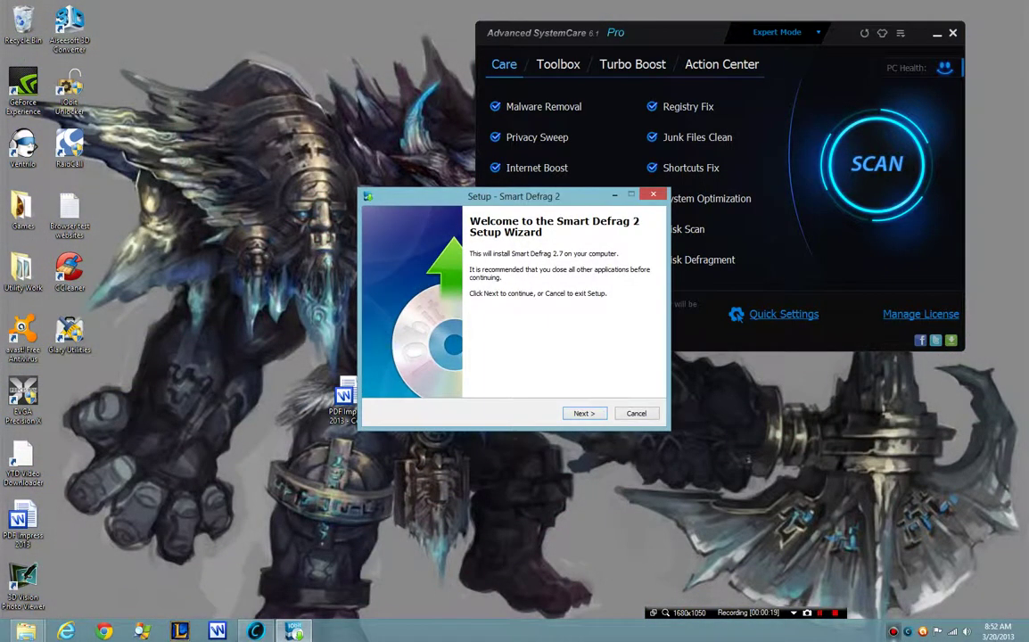
{"action": "key", "text": "Return"}
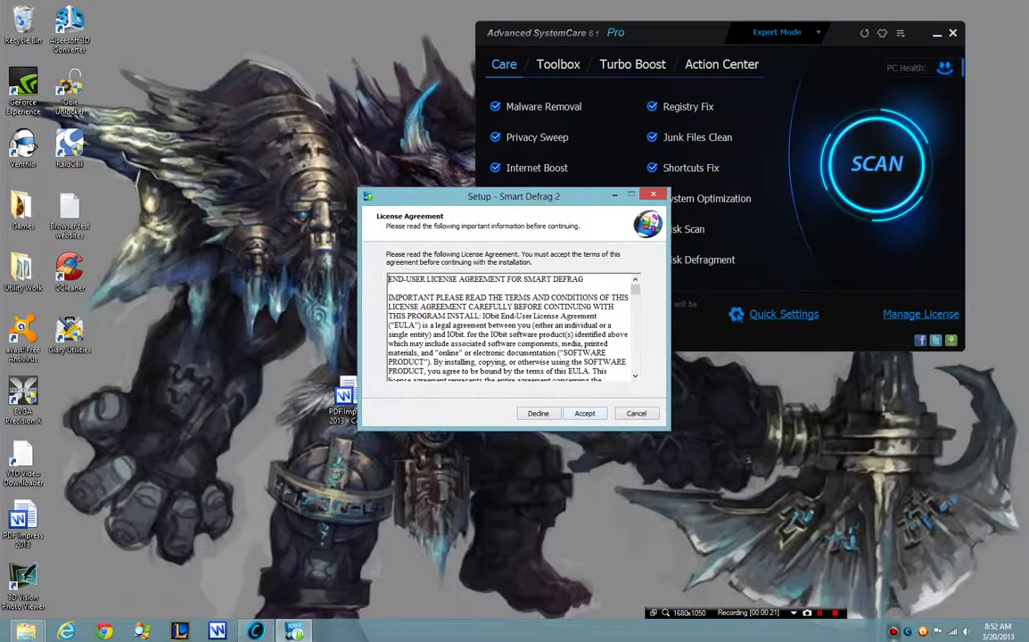
{"action": "key", "text": "Return"}
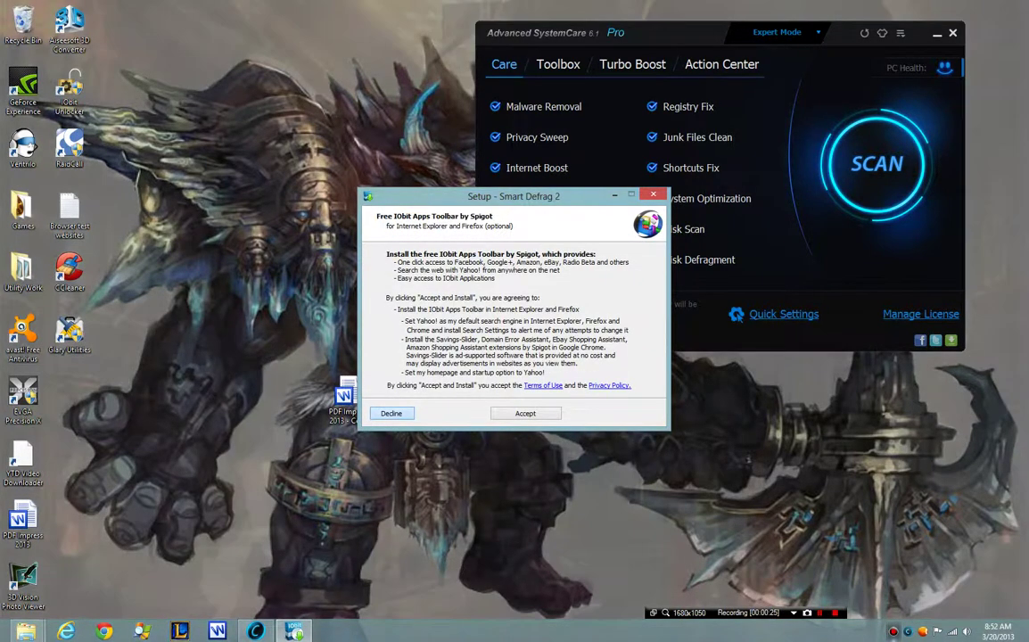
Step: Decline the IObit Apps Toolbar and install Smart Defrag 2 in the default folder with the desktop icon and IObit bookmark options enabled
{"action": "key", "text": "Return"}
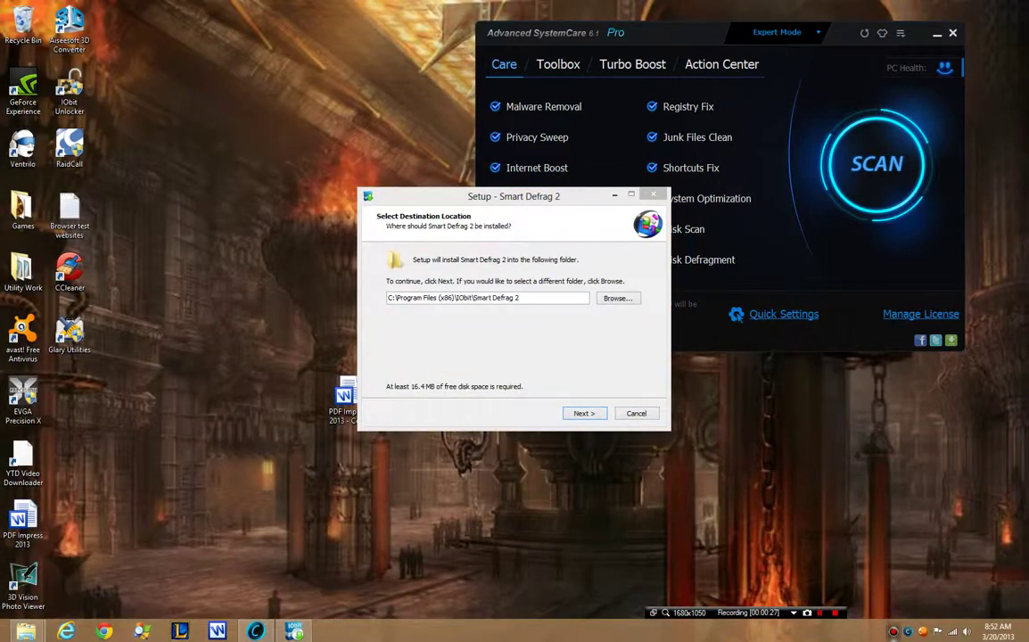
{"action": "key", "text": "Return"}
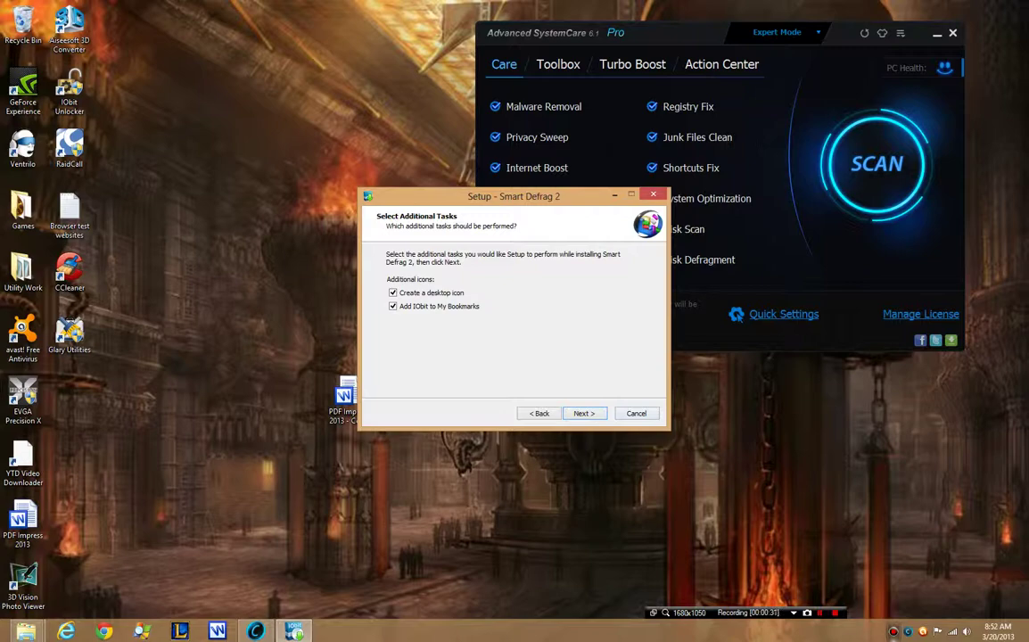
{"action": "key", "text": "Return"}
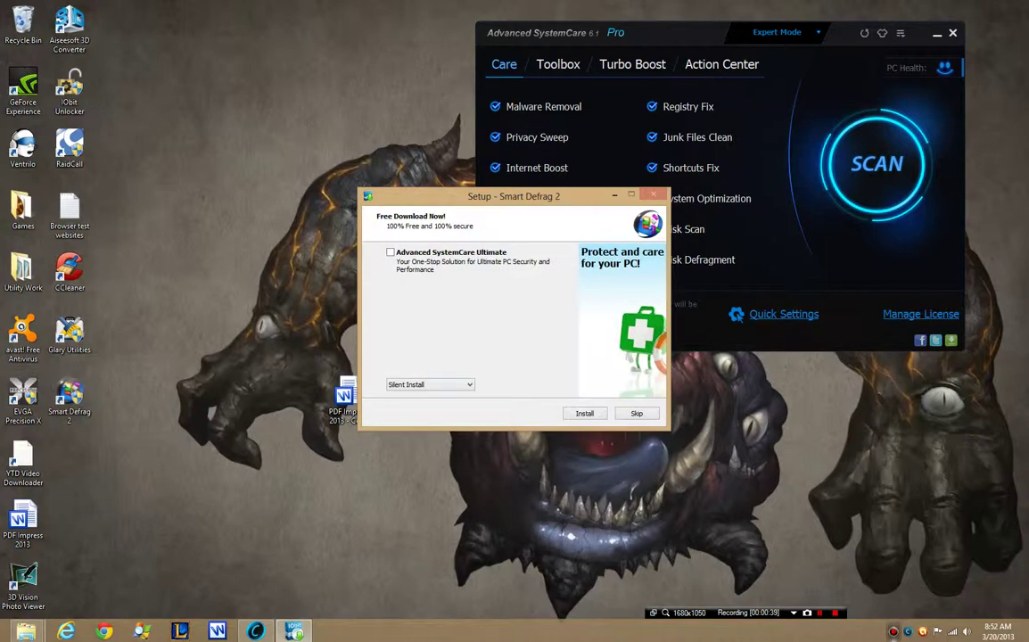
Step: Skip the Advanced SystemCare Ultimate offer, finish setup, and start Smart Defrag with the Default skin and English language
{"action": "left_click", "coordinate": [469, 384]}
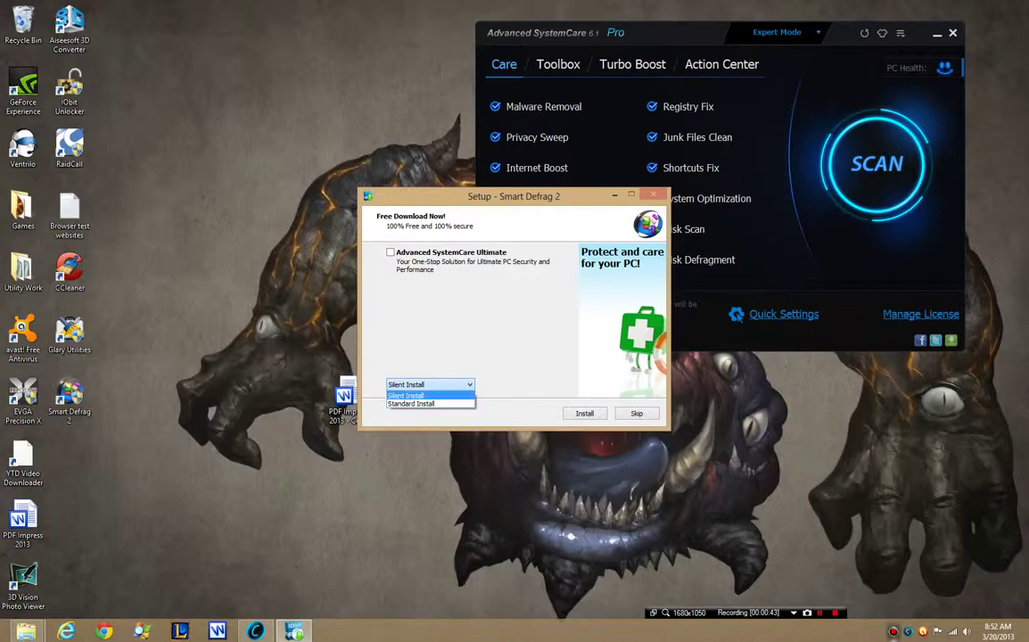
{"action": "left_click", "coordinate": [469, 384]}
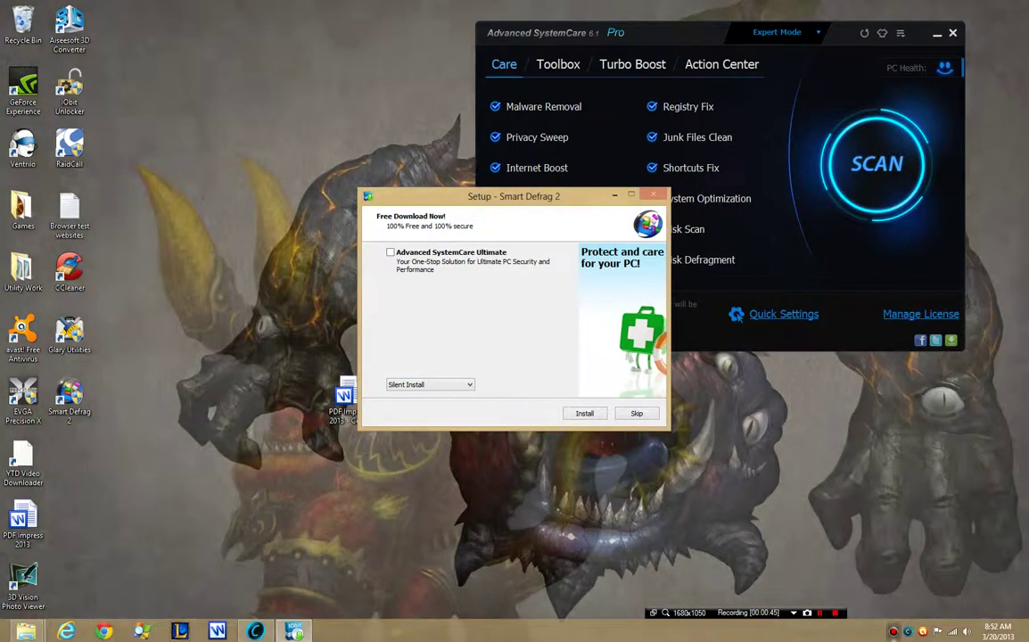
{"action": "left_click", "coordinate": [637, 413]}
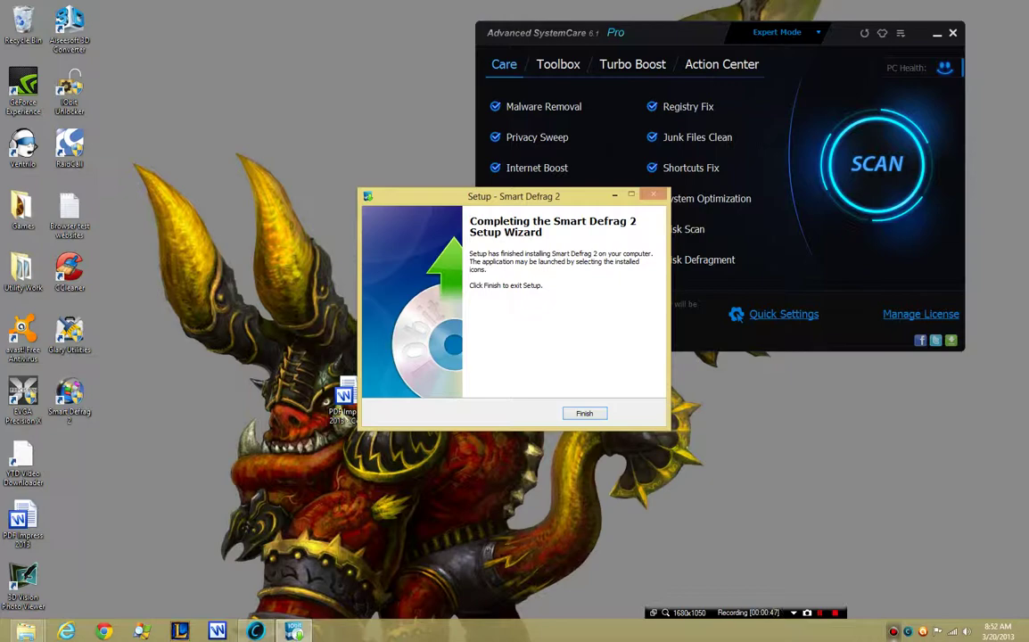
{"action": "key", "text": "Return"}
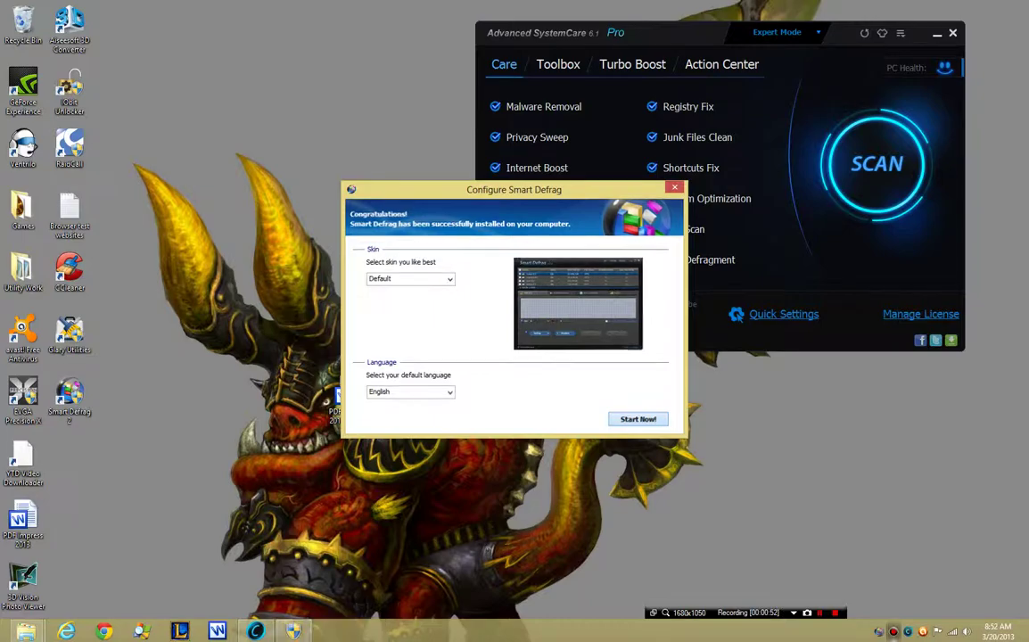
{"action": "key", "text": "Return"}
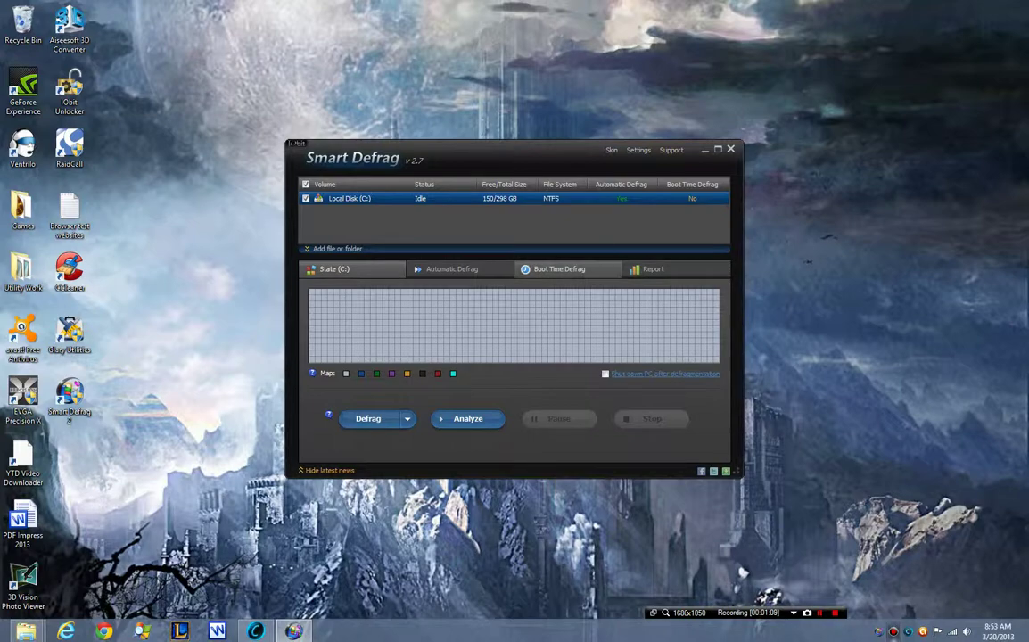
Step: Examine the Automatic Defrag page and its configuration, including the scheduled, boot time, general, exclude list and interface settings, without changing anything
{"action": "left_click", "coordinate": [460, 269]}
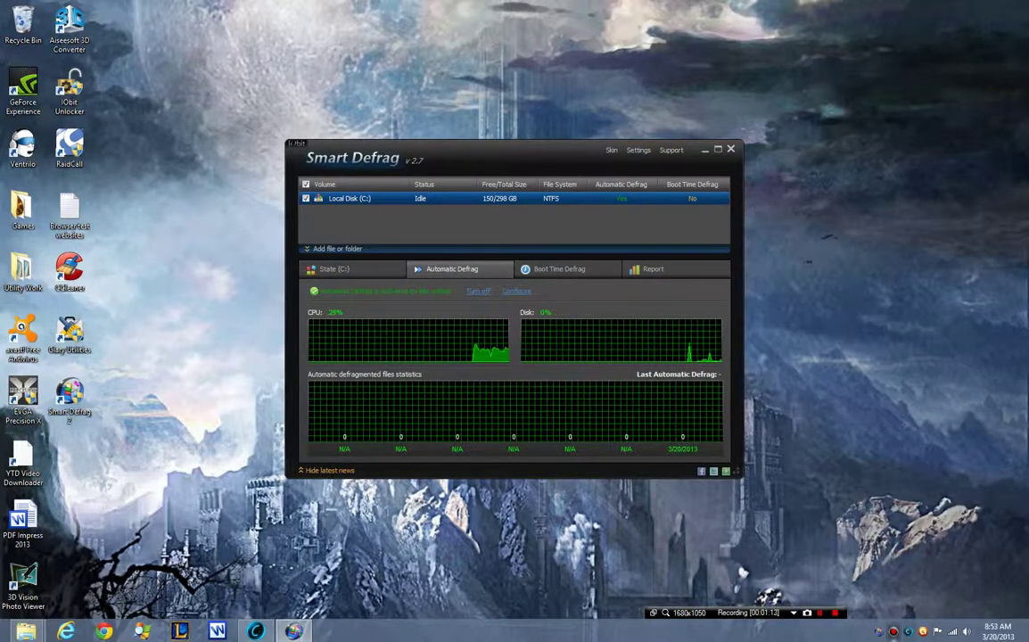
{"action": "left_click", "coordinate": [516, 292]}
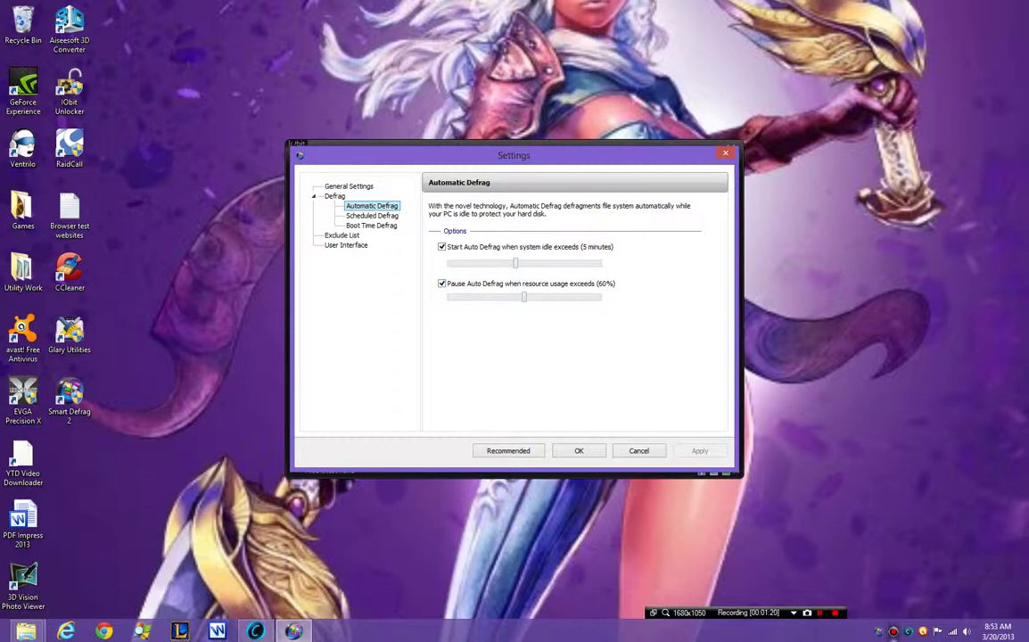
{"action": "left_click", "coordinate": [372, 216]}
{"action": "left_click", "coordinate": [372, 225]}
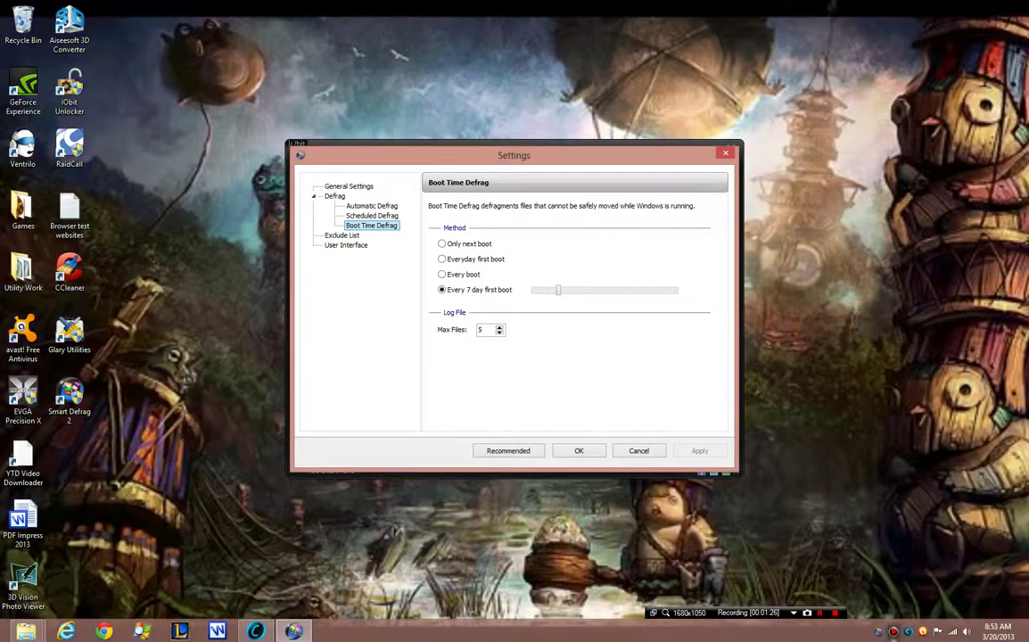
{"action": "left_click", "coordinate": [349, 186]}
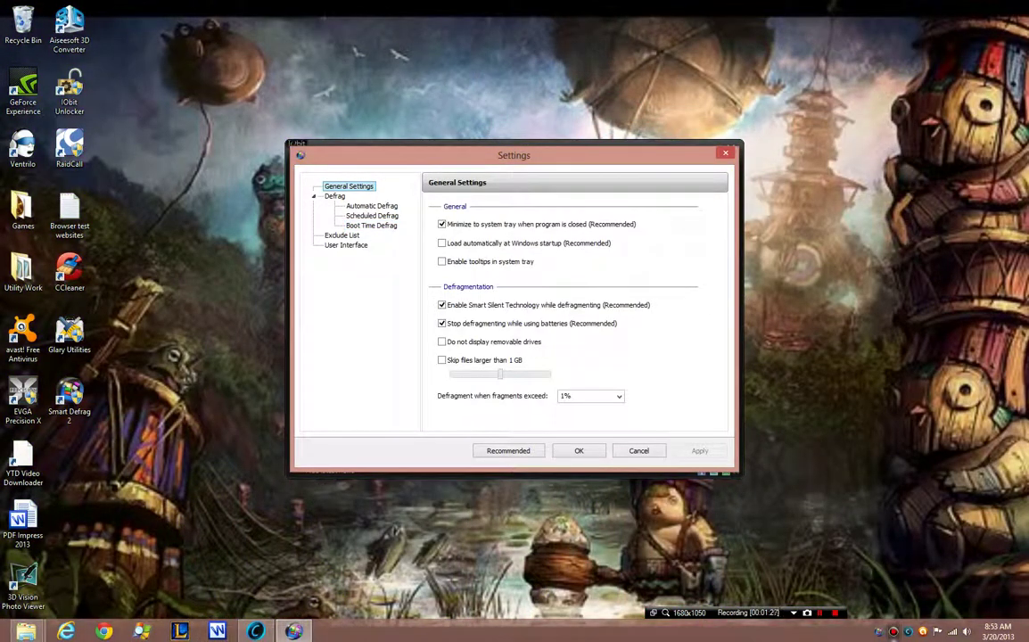
{"action": "left_click", "coordinate": [342, 235]}
{"action": "left_click", "coordinate": [346, 245]}
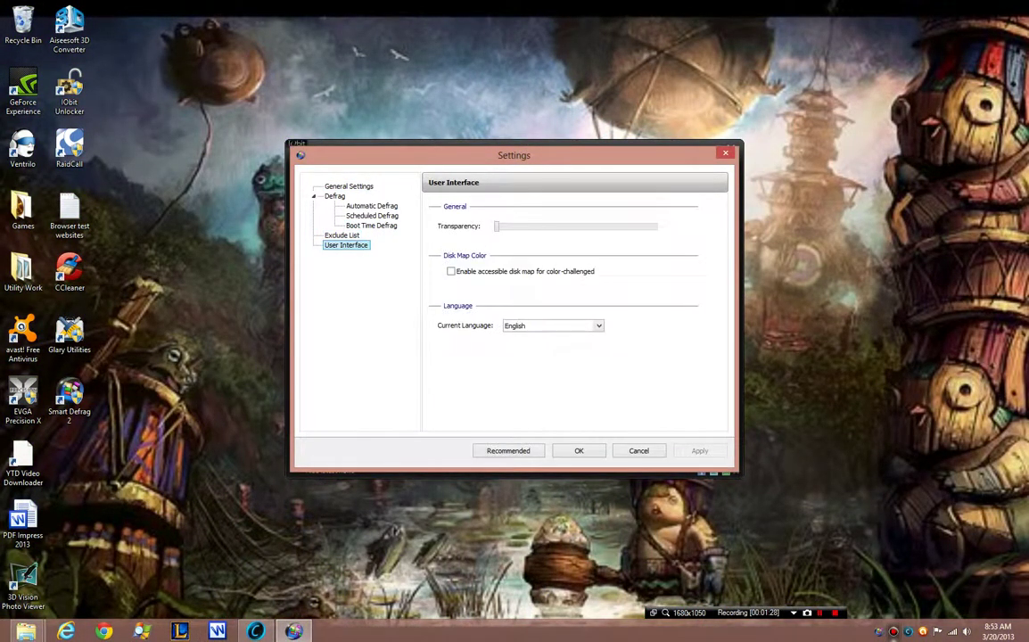
{"action": "left_click", "coordinate": [335, 196]}
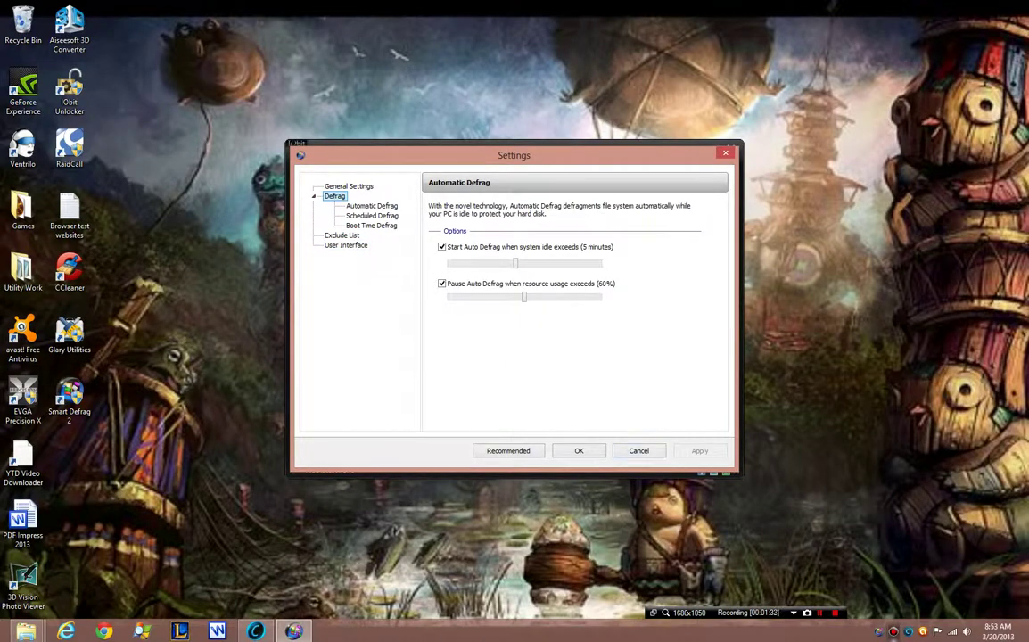
{"action": "left_click", "coordinate": [638, 450]}
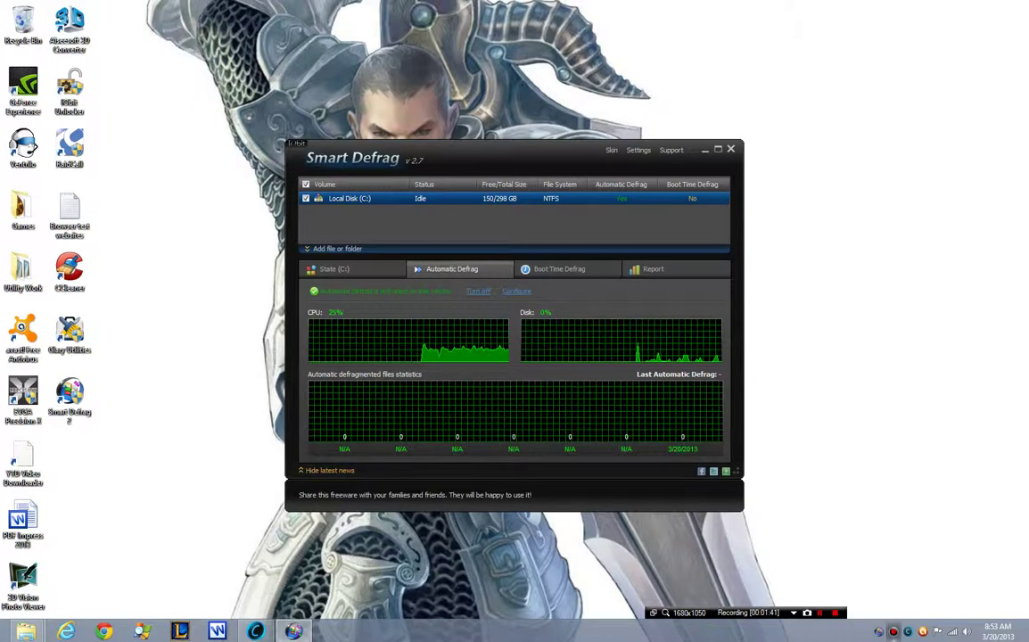
Step: Check the Boot Time Defrag and Report pages, and return to the disk state view of drive C:
{"action": "left_click", "coordinate": [567, 269]}
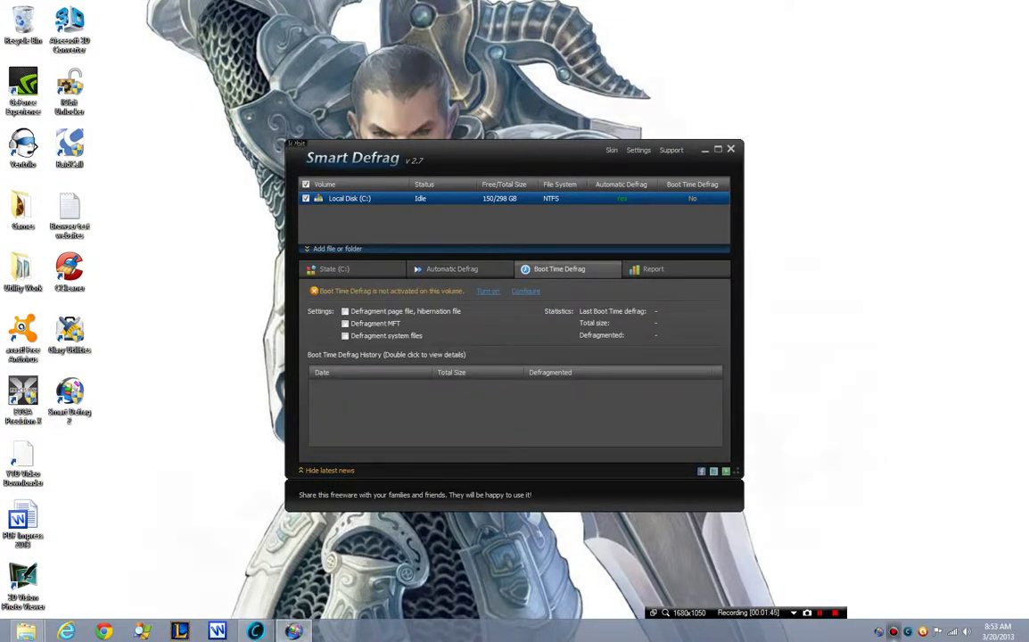
{"action": "left_click", "coordinate": [675, 269]}
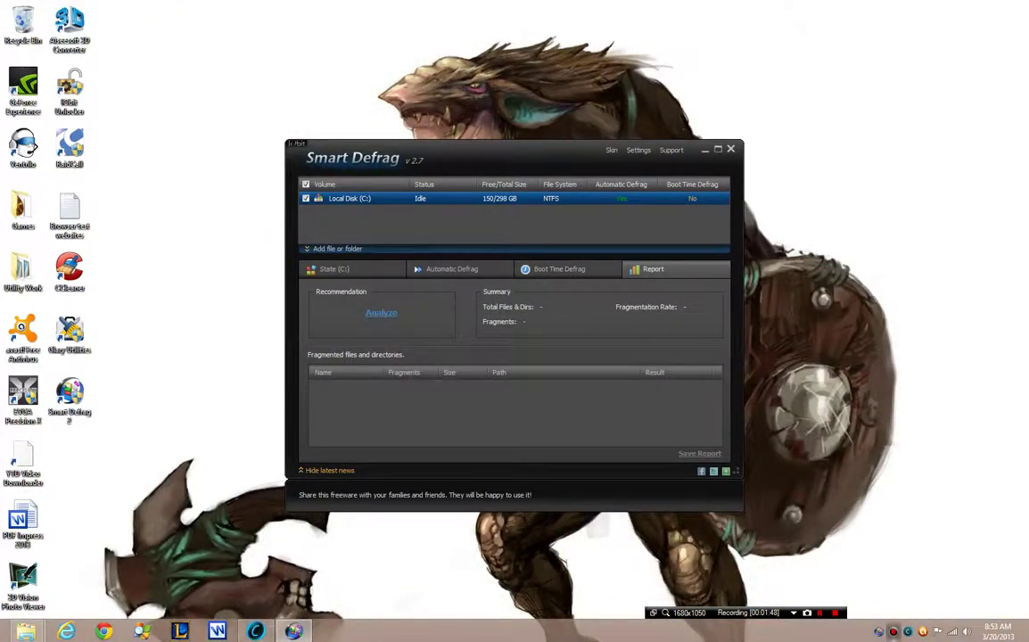
{"action": "left_click", "coordinate": [352, 269]}
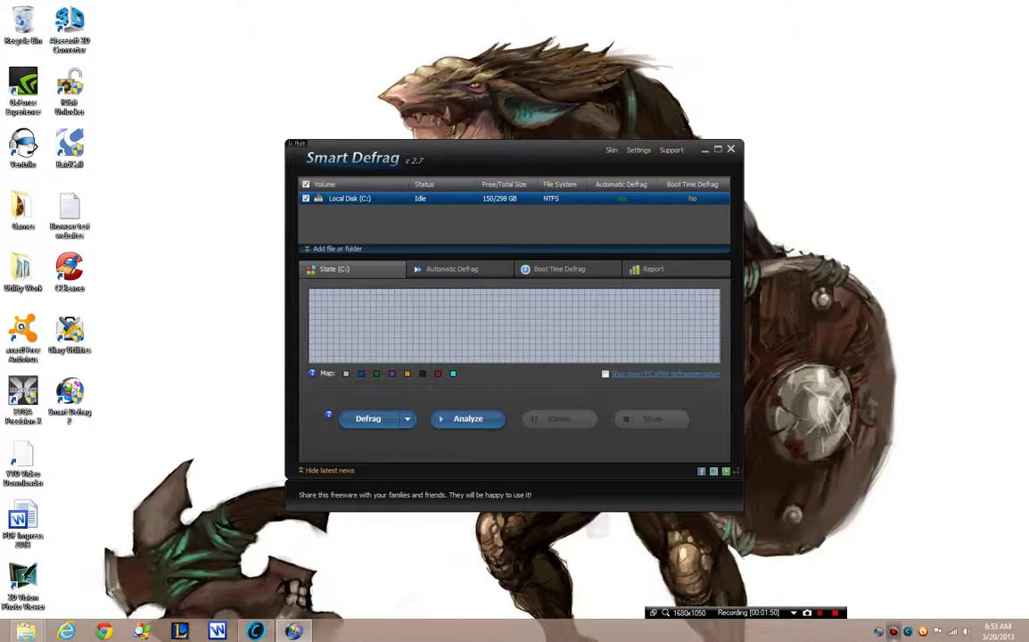
Step: Analyze Local Disk (C:) and start the Defrag and Fully Optimize operation on it
{"action": "left_click", "coordinate": [467, 418]}
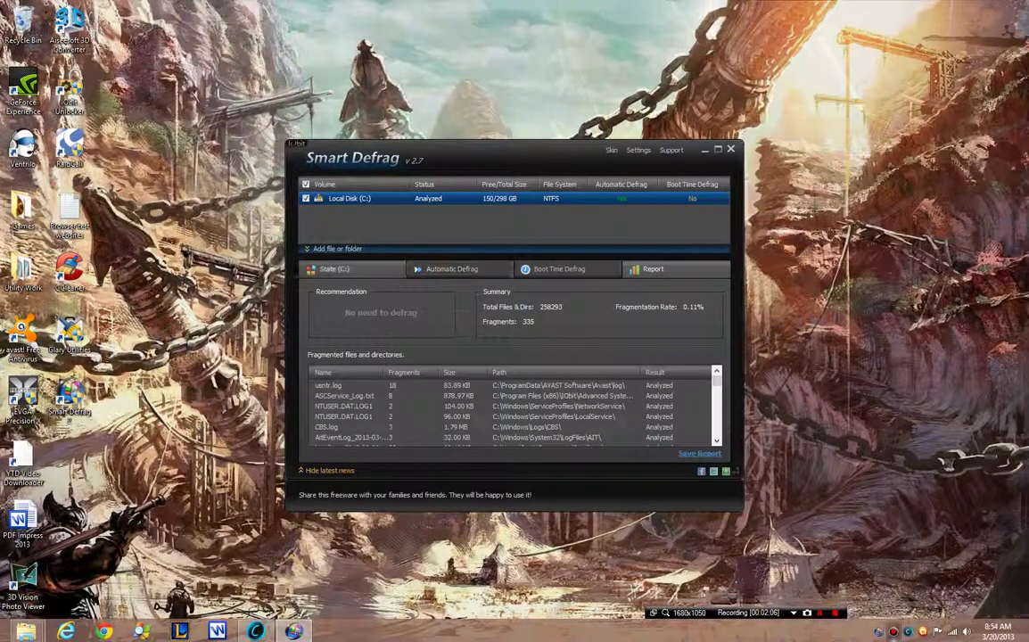
{"action": "left_click", "coordinate": [350, 269]}
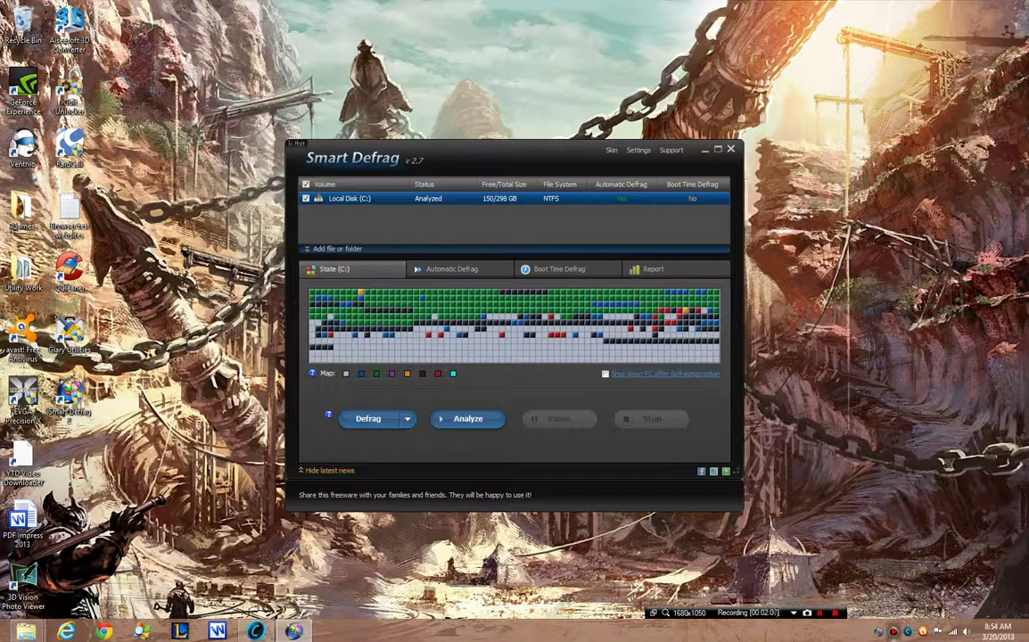
{"action": "left_click", "coordinate": [407, 419]}
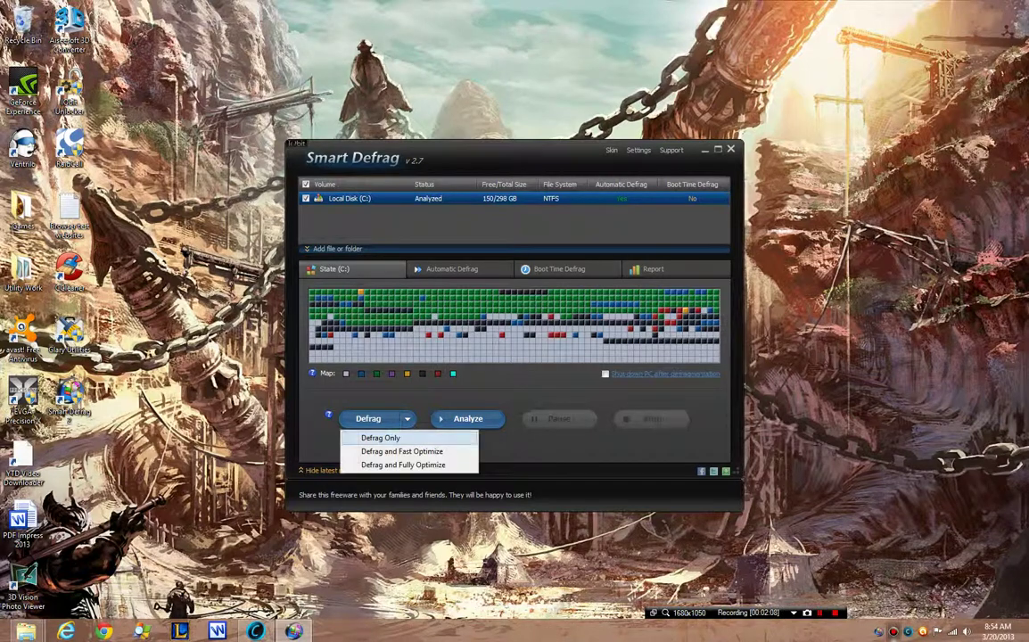
{"action": "left_click", "coordinate": [409, 465]}
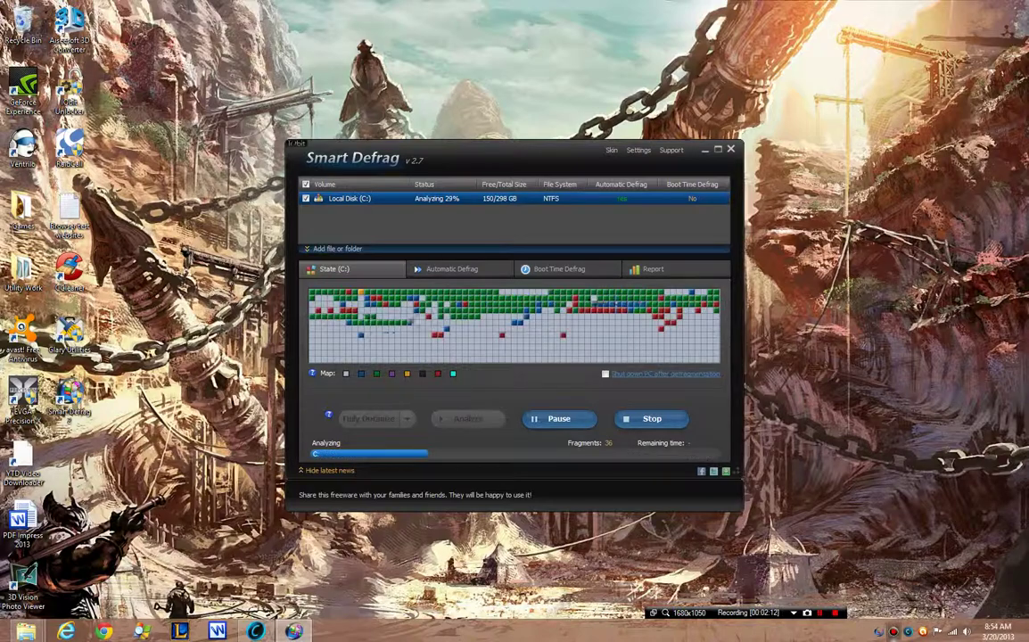
{"action": "left_click_drag", "start_coordinate": [512, 155], "coordinate": [476, 179]}
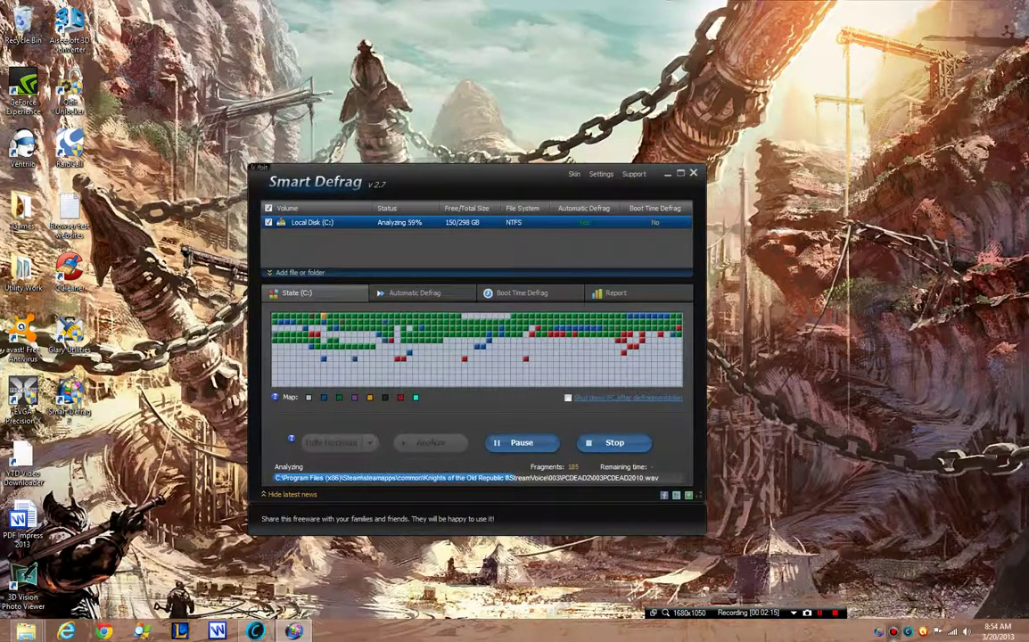
Step: Bring the Advanced SystemCare window forward and close it while the optimization runs
{"action": "left_click", "coordinate": [422, 294]}
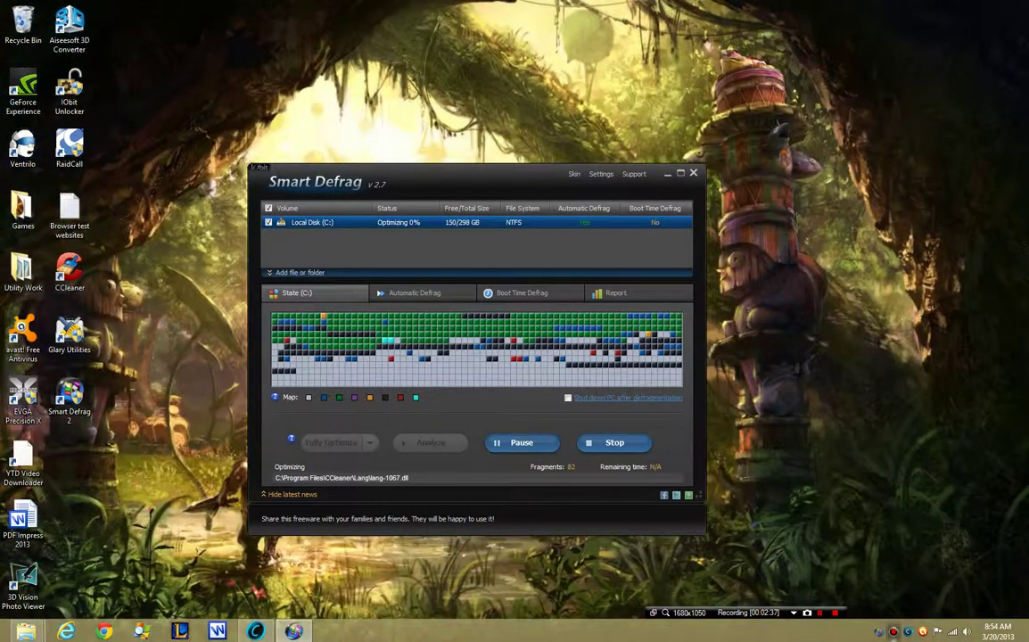
{"action": "left_click", "coordinate": [256, 630]}
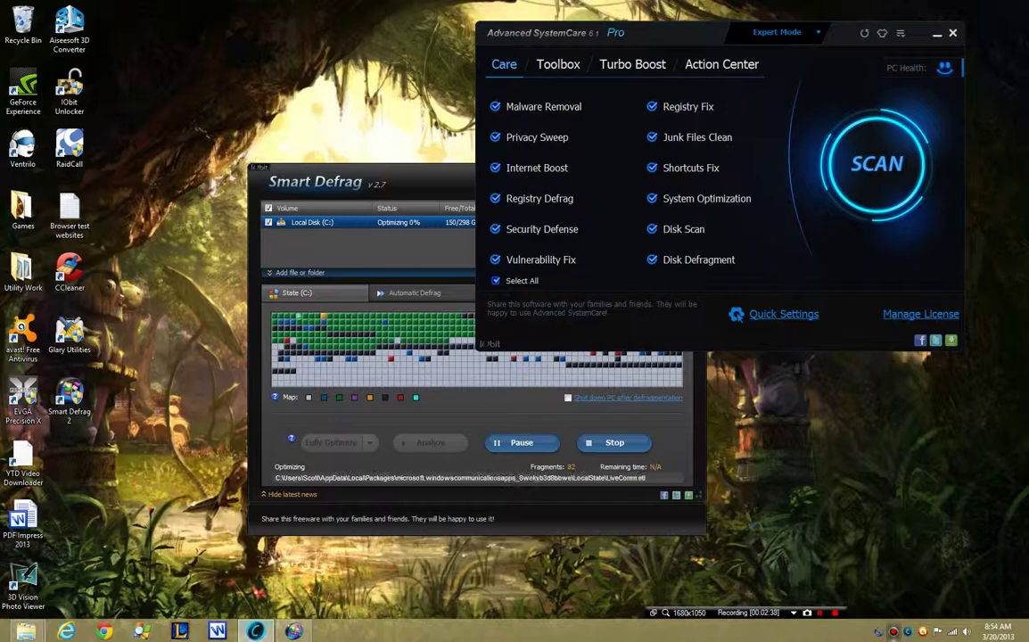
{"action": "left_click", "coordinate": [952, 33]}
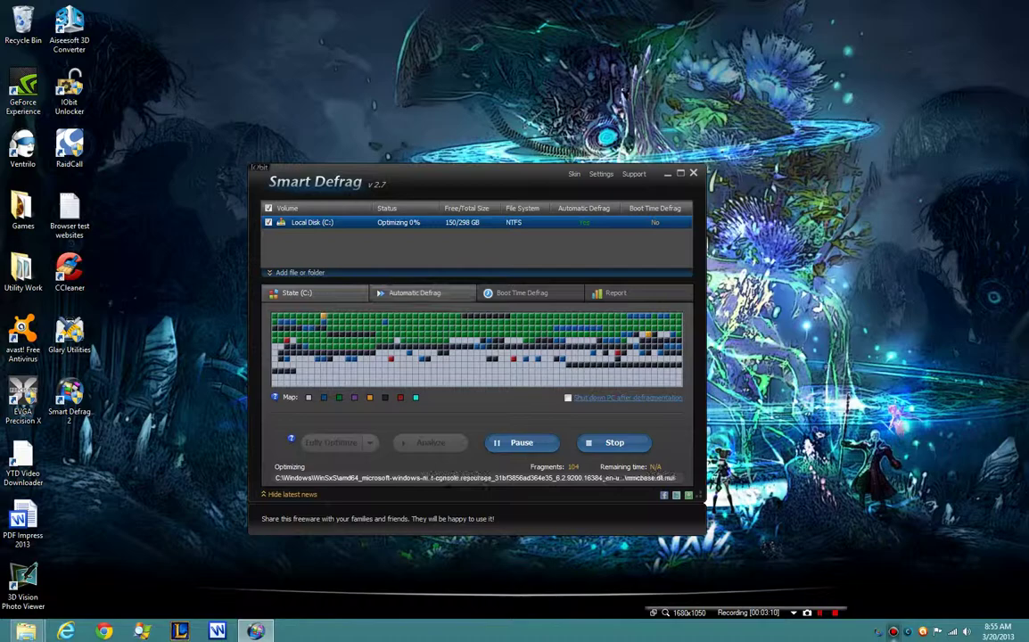
Step: Review the Automatic Defrag, Boot Time Defrag and Report pages during the running optimization
{"action": "left_click", "coordinate": [415, 293]}
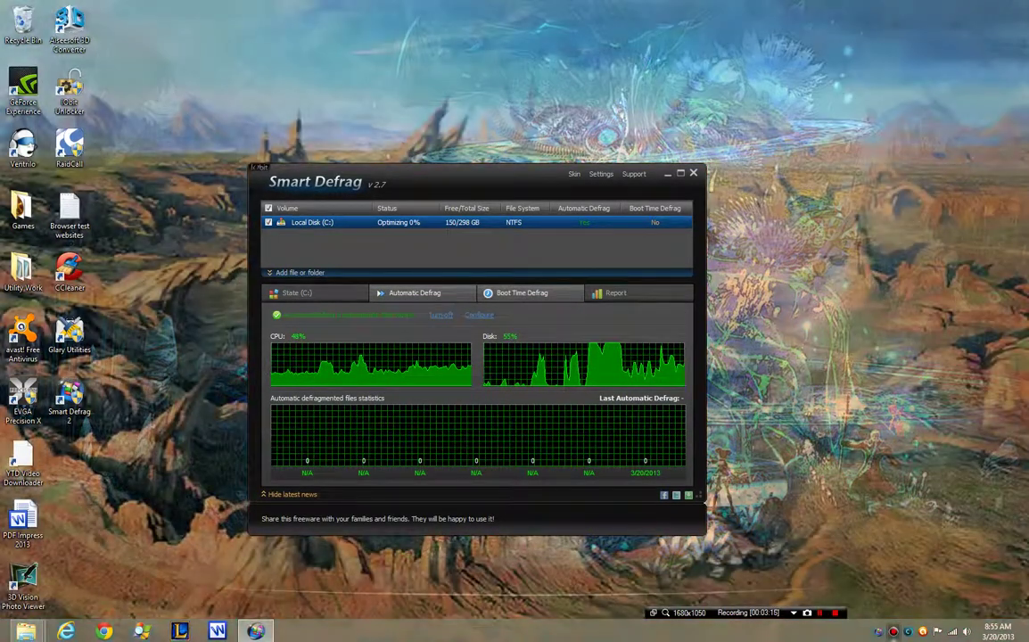
{"action": "left_click", "coordinate": [526, 294]}
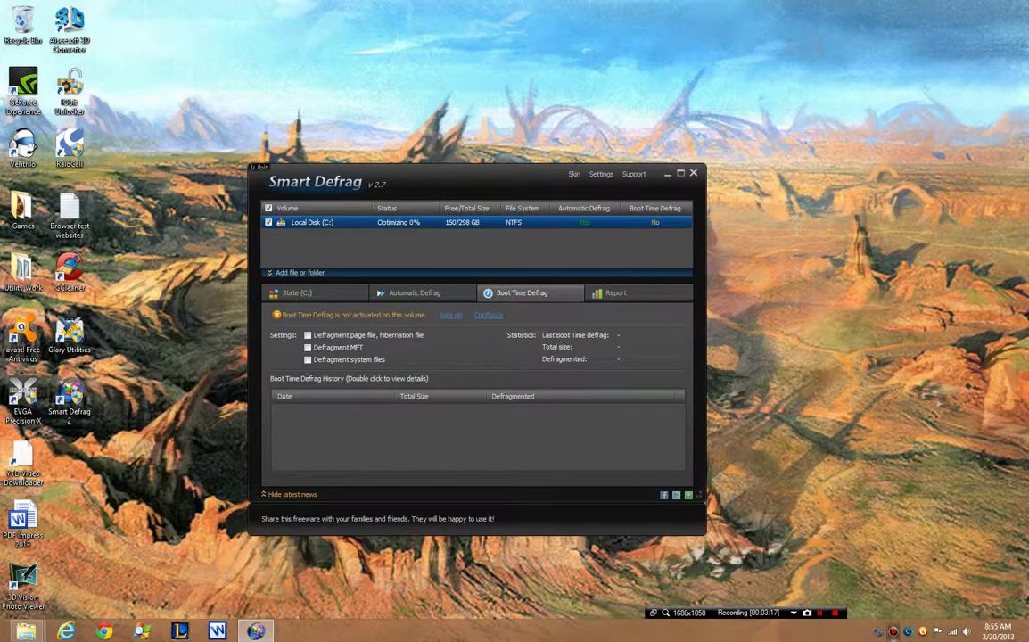
{"action": "left_click", "coordinate": [615, 292]}
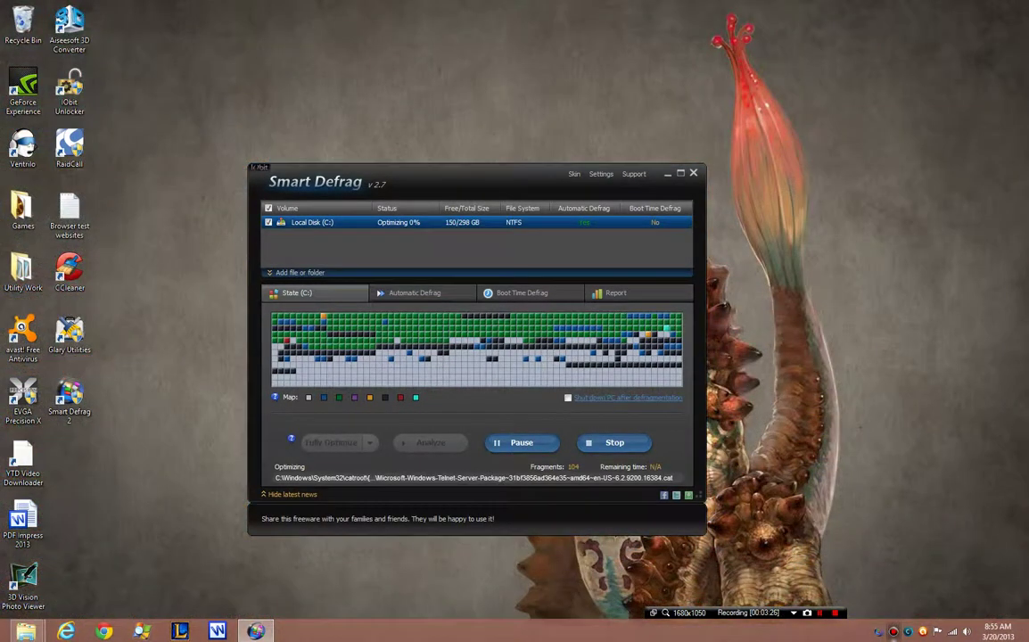
Step: Reposition the Smart Defrag window nearer the upper edge of the desktop
{"action": "left_click", "coordinate": [69, 399]}
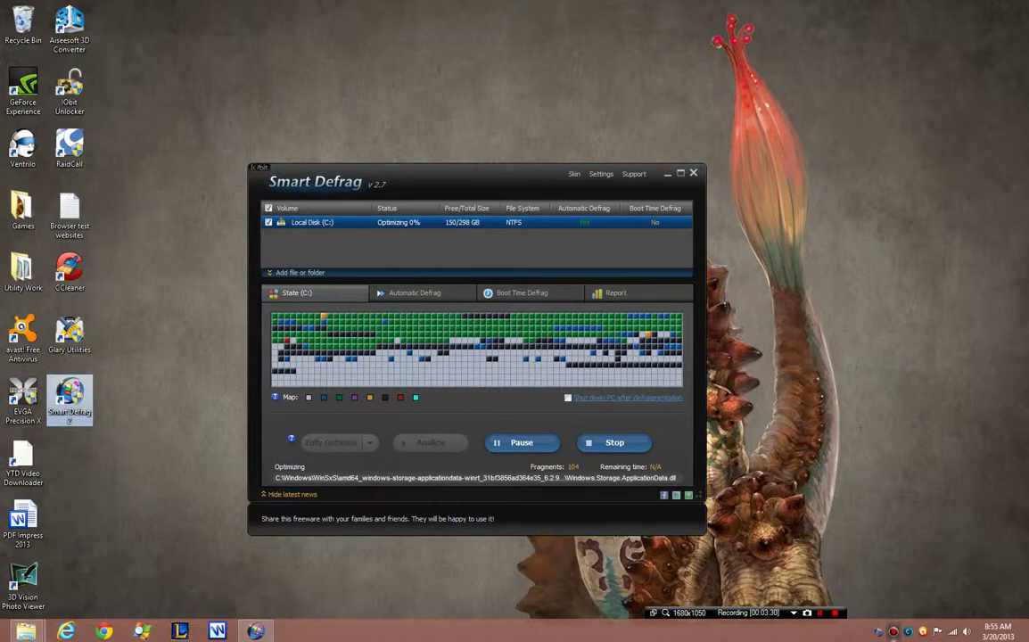
{"action": "left_click_drag", "start_coordinate": [446, 174], "coordinate": [412, 119]}
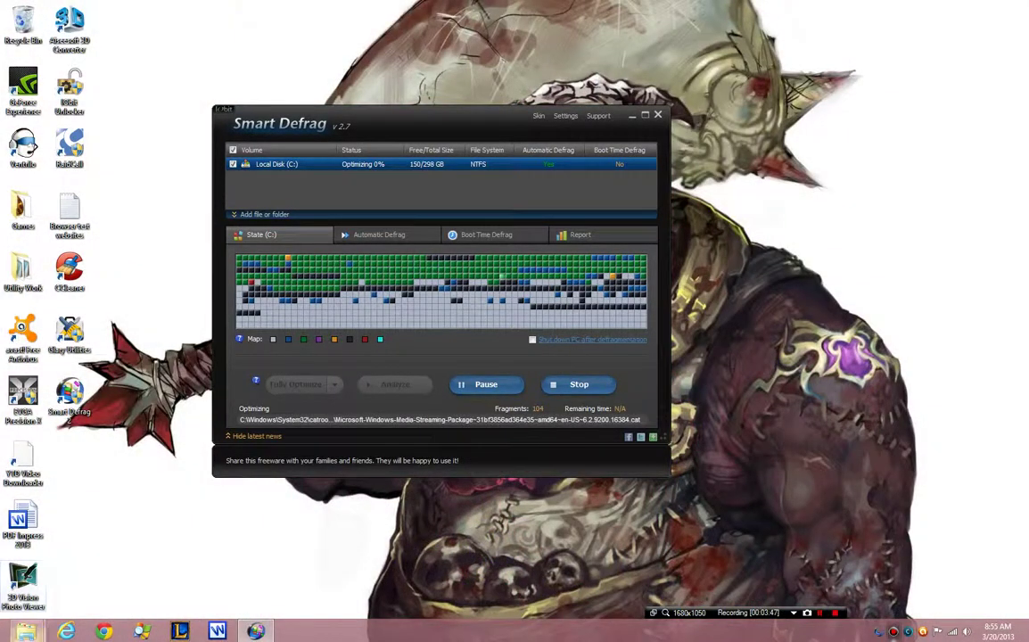
Step: Switch to the open Downloads window in File Explorer and display the Computer location with its drives
{"action": "right_click", "coordinate": [4, 639]}
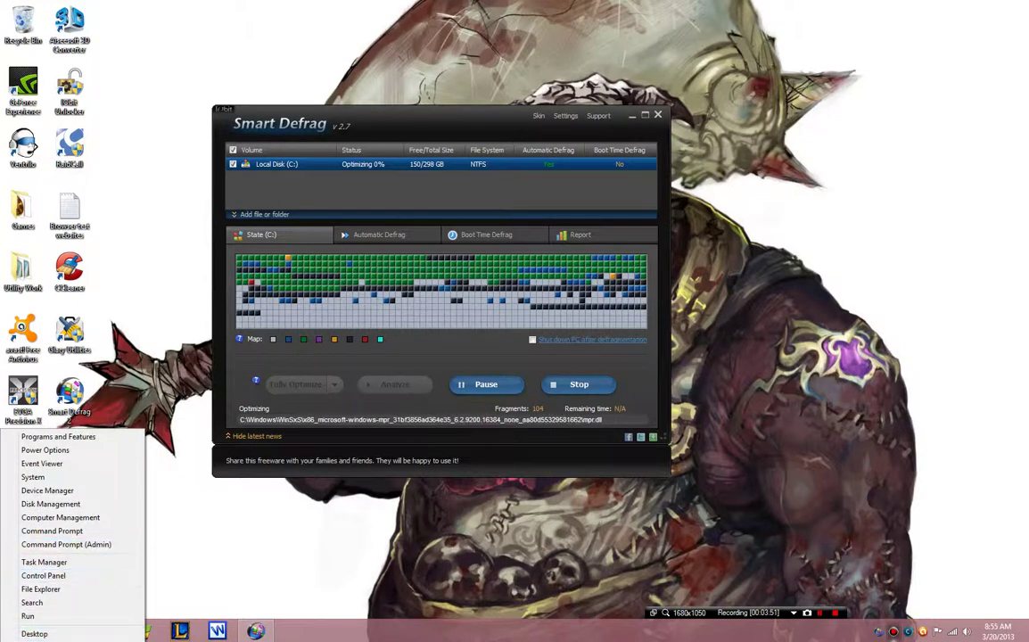
{"action": "left_click", "coordinate": [70, 397]}
{"action": "left_click", "coordinate": [27, 631]}
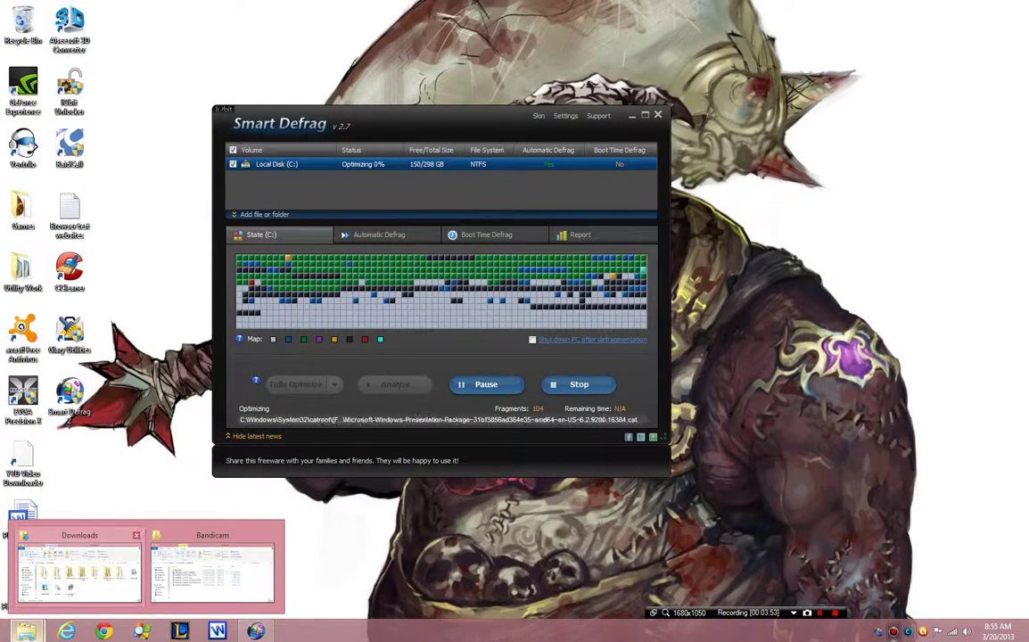
{"action": "left_click", "coordinate": [78, 569]}
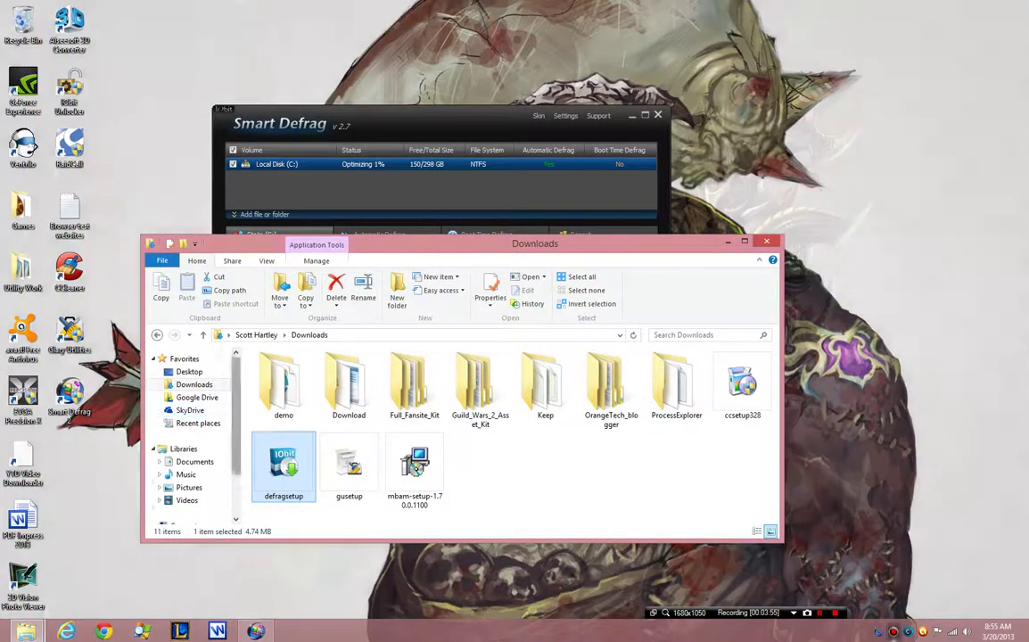
{"action": "scroll", "coordinate": [183, 495], "scroll_direction": "down", "scroll_amount": 2}
{"action": "left_click", "coordinate": [186, 469]}
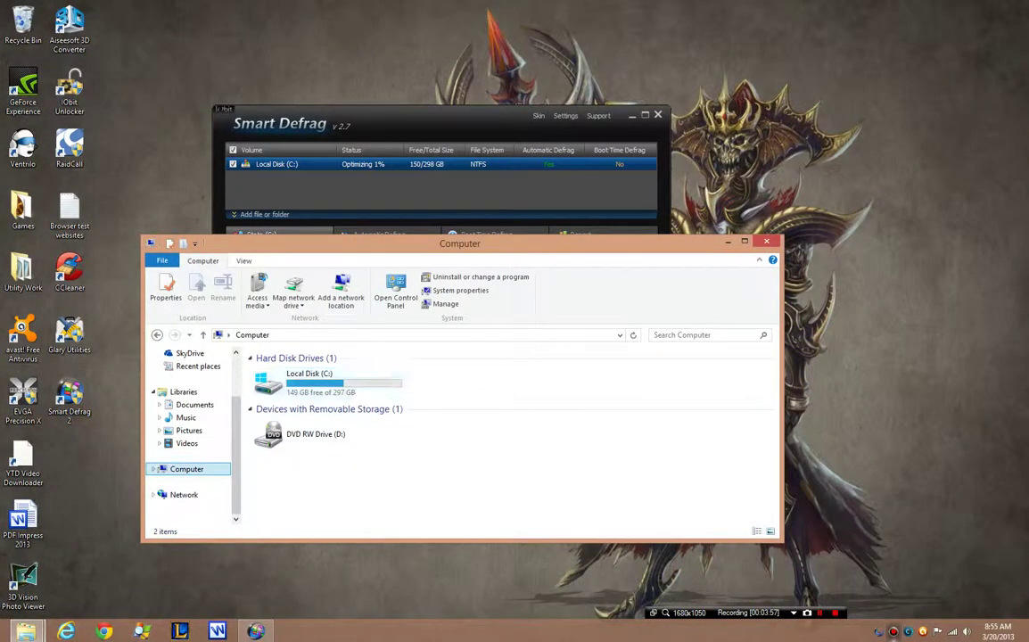
Step: Open the properties of Local Disk (C:) and launch the built-in Windows Optimize Drives utility from them
{"action": "right_click", "coordinate": [292, 389]}
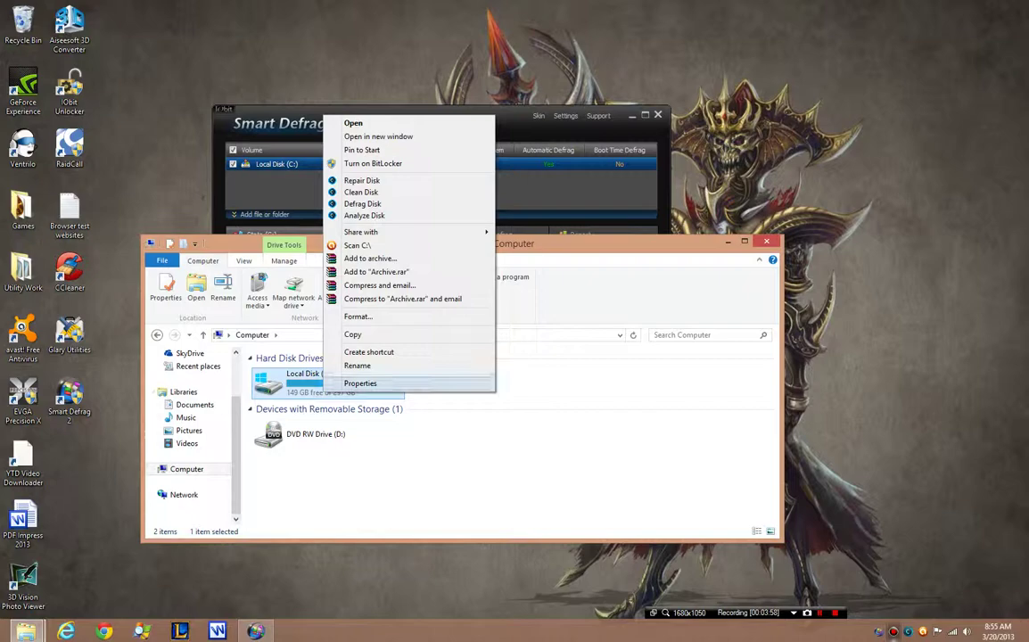
{"action": "left_click", "coordinate": [321, 381]}
{"action": "left_click", "coordinate": [374, 348]}
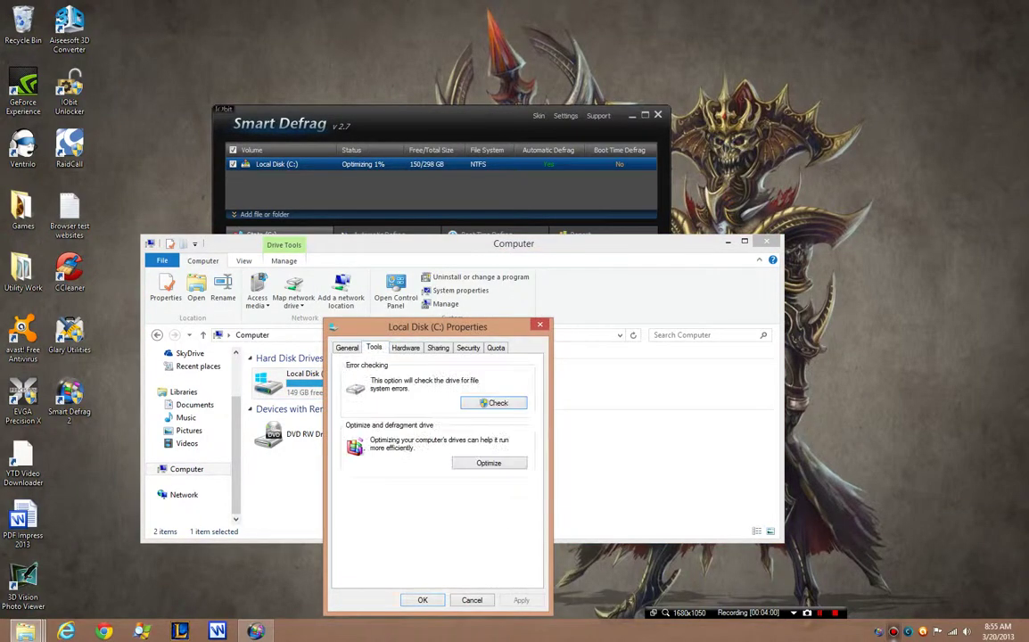
{"action": "left_click", "coordinate": [489, 463]}
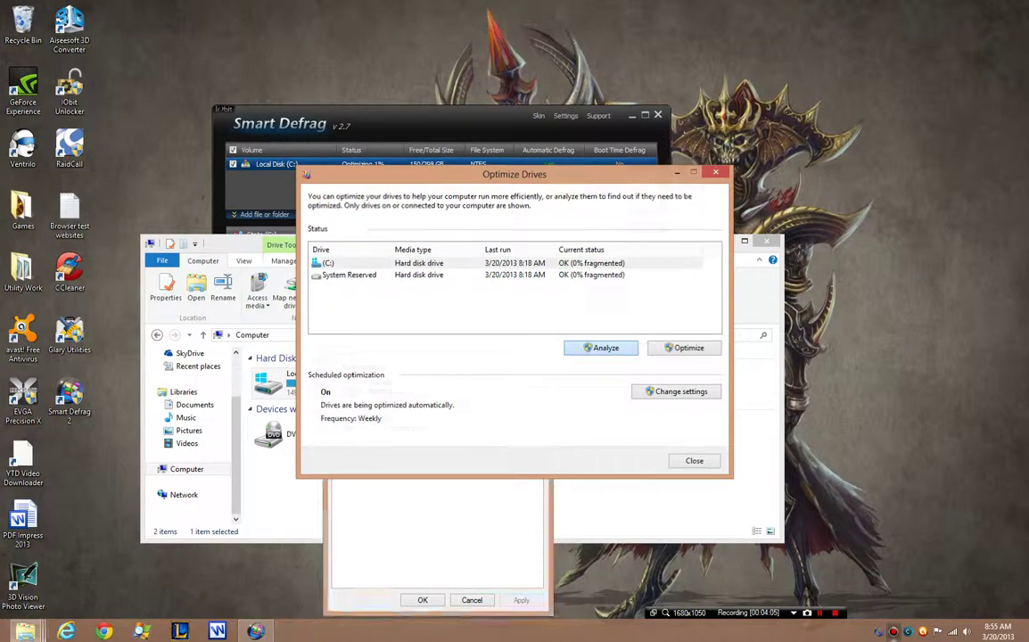
Step: Analyze the C: drive in Optimize Drives, and close the utility, the drive properties and the File Explorer window
{"action": "left_click", "coordinate": [600, 347]}
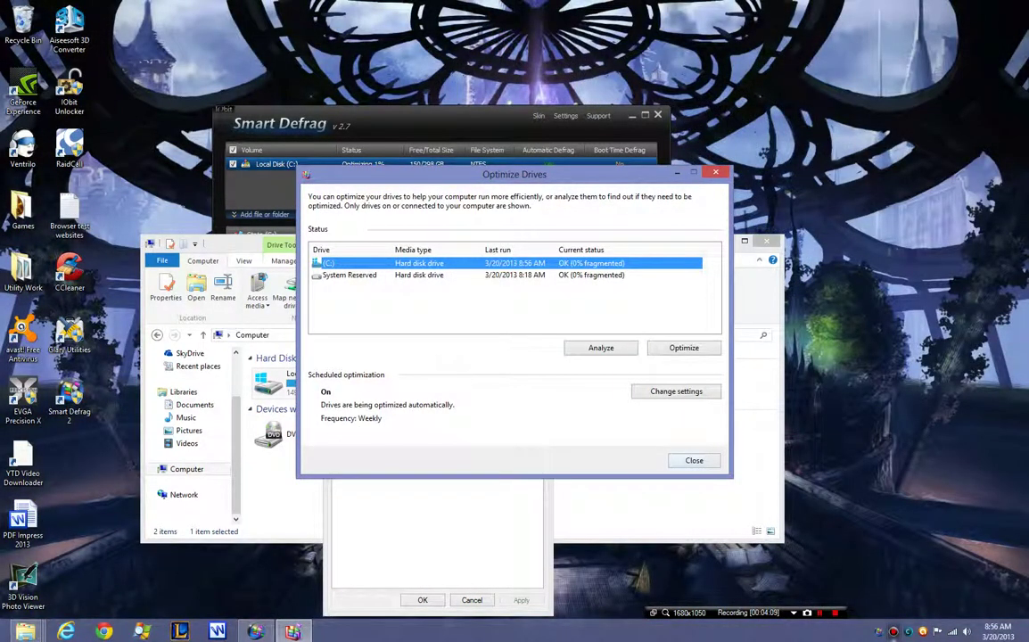
{"action": "left_click", "coordinate": [693, 460]}
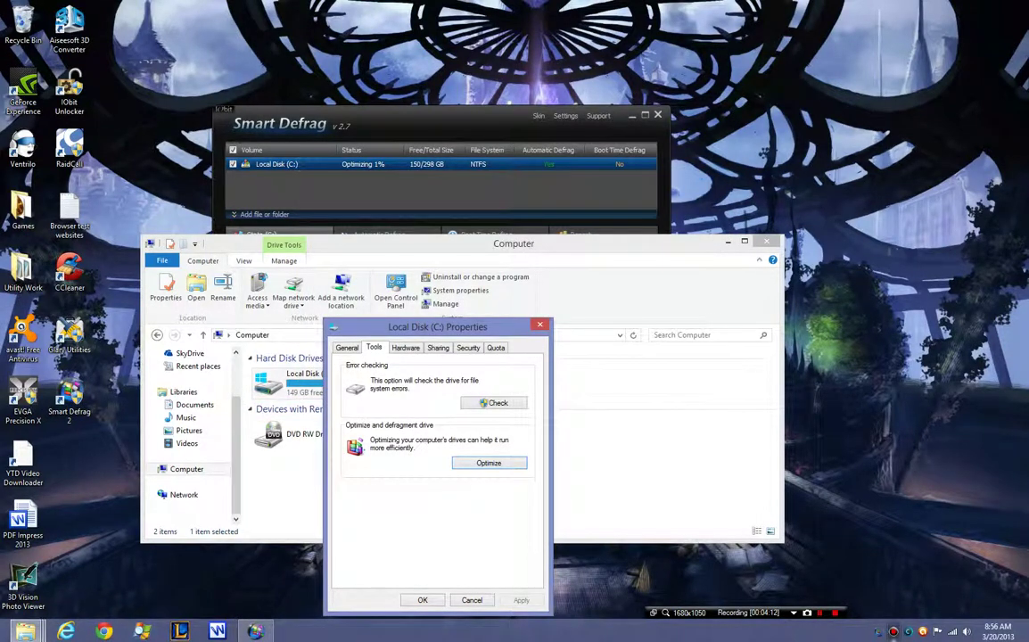
{"action": "key", "text": "Escape"}
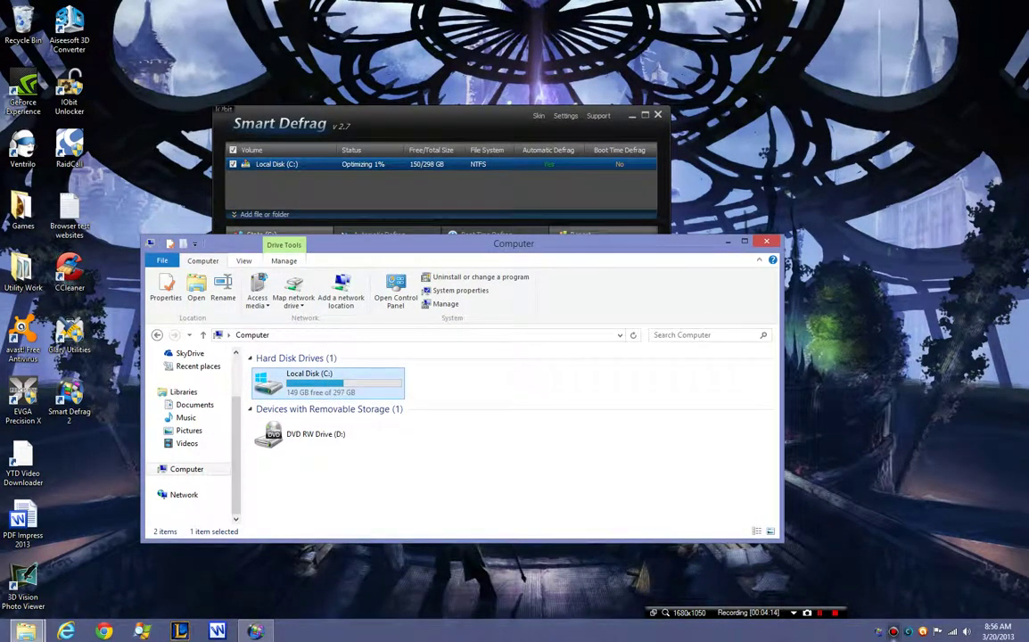
{"action": "key", "text": "alt+F4"}
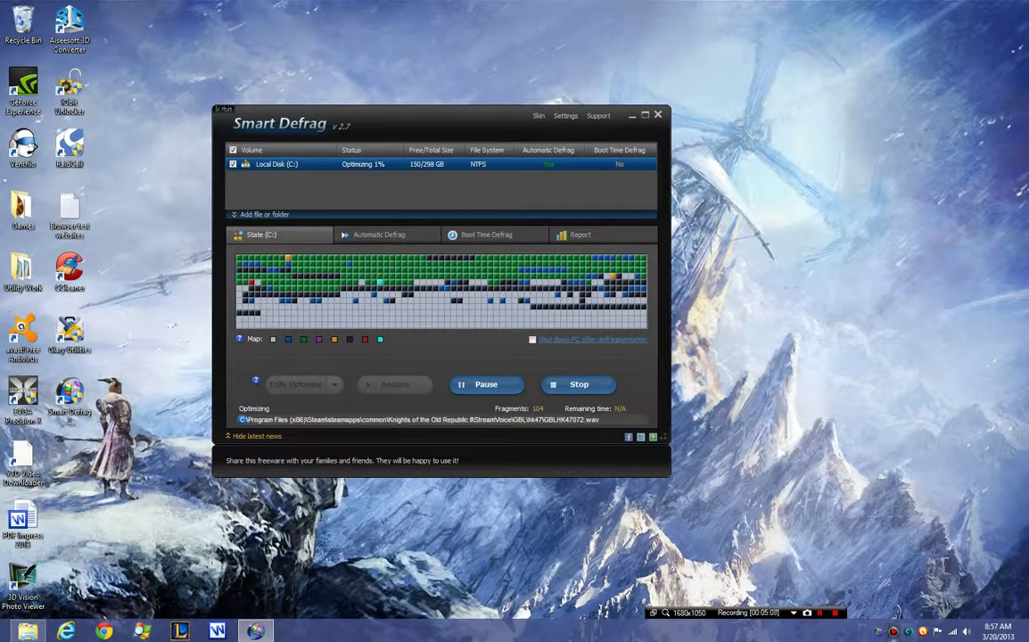
Step: Look over Smart Defrag's Boot Time Defrag, Automatic Defrag and Report pages and return to the State (C:) map
{"action": "left_click", "coordinate": [486, 234]}
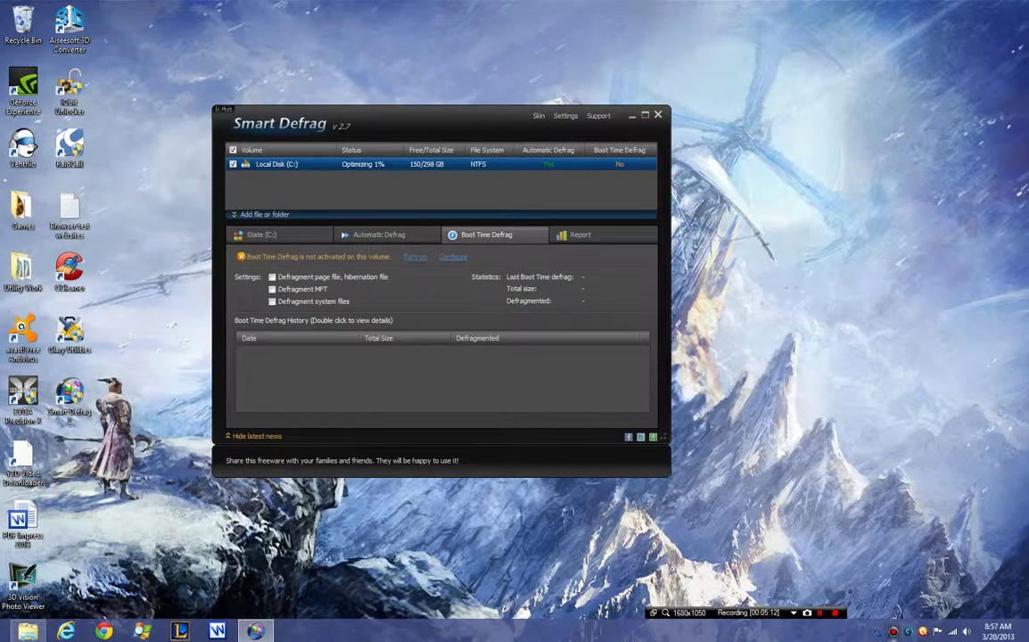
{"action": "left_click", "coordinate": [379, 235]}
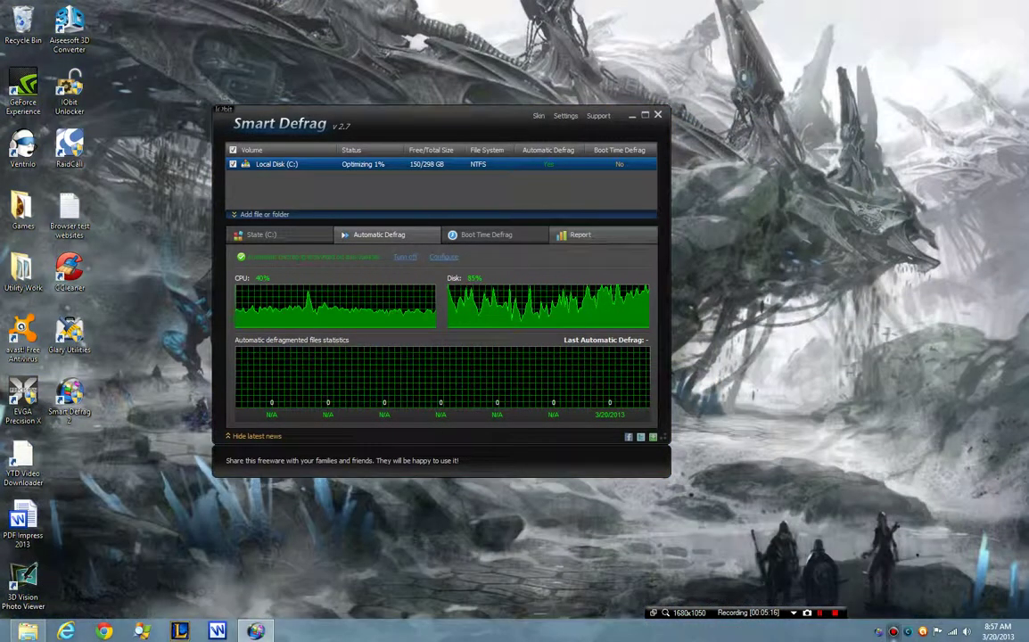
{"action": "left_click", "coordinate": [590, 234]}
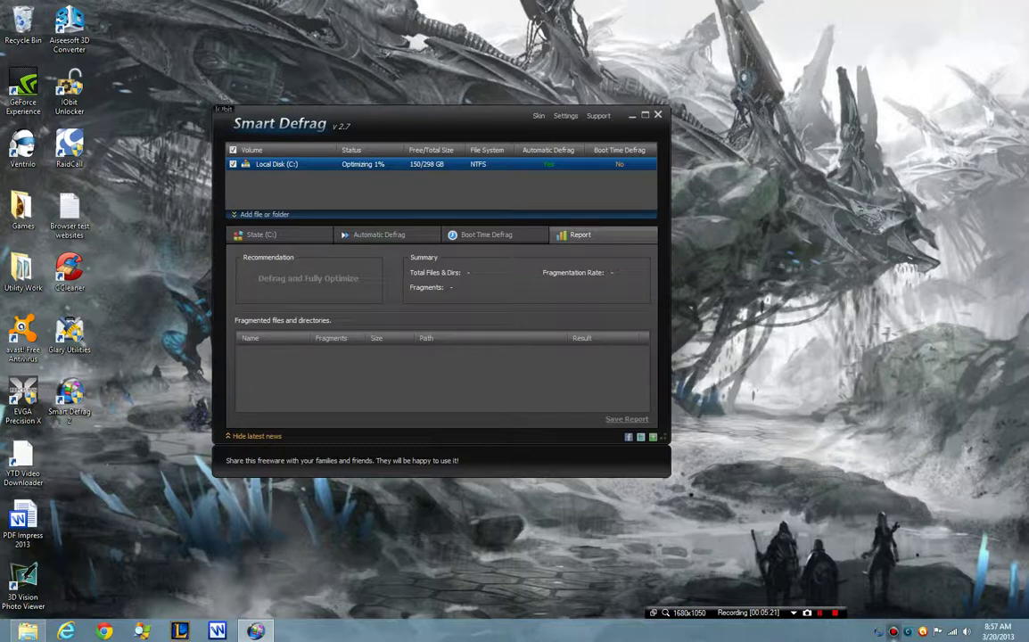
{"action": "left_click", "coordinate": [272, 234]}
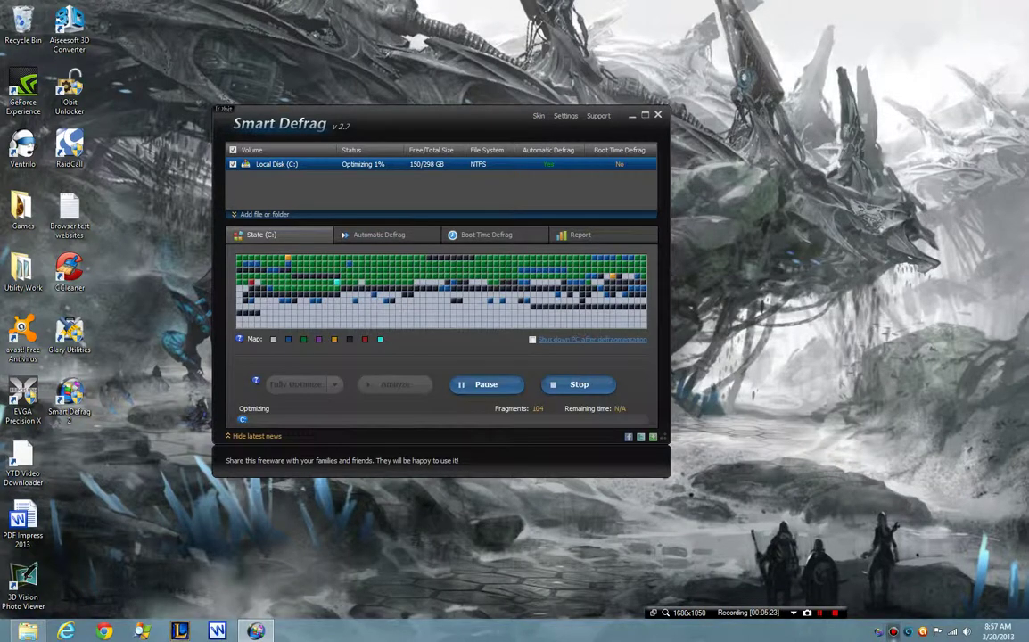